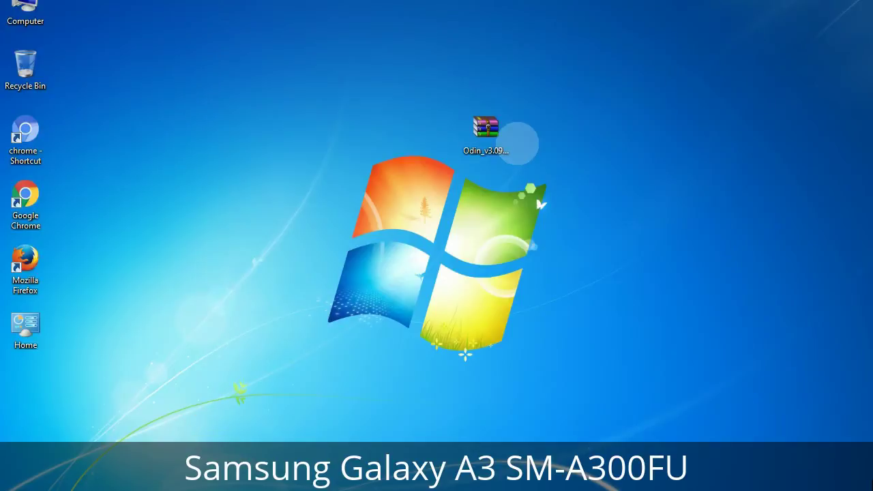
Step: Extract the Odin_v3.09 archive onto the desktop
{"action": "left_click", "coordinate": [483, 121]}
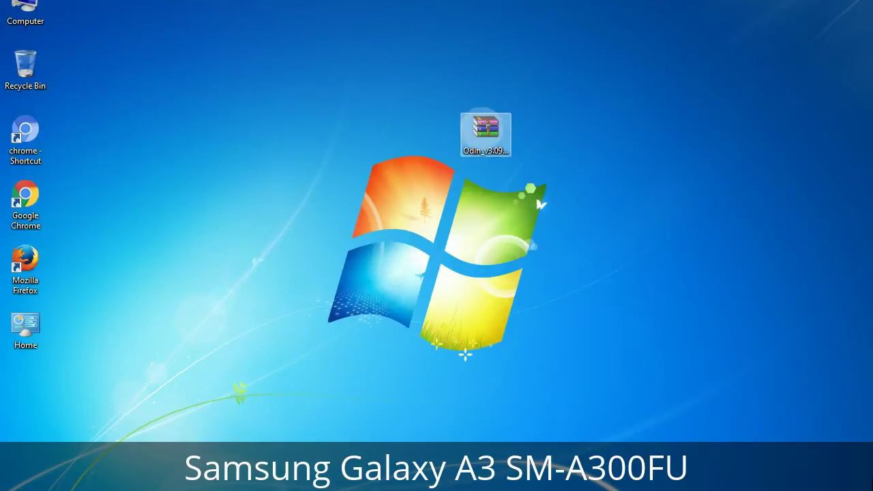
{"action": "right_click", "coordinate": [486, 125]}
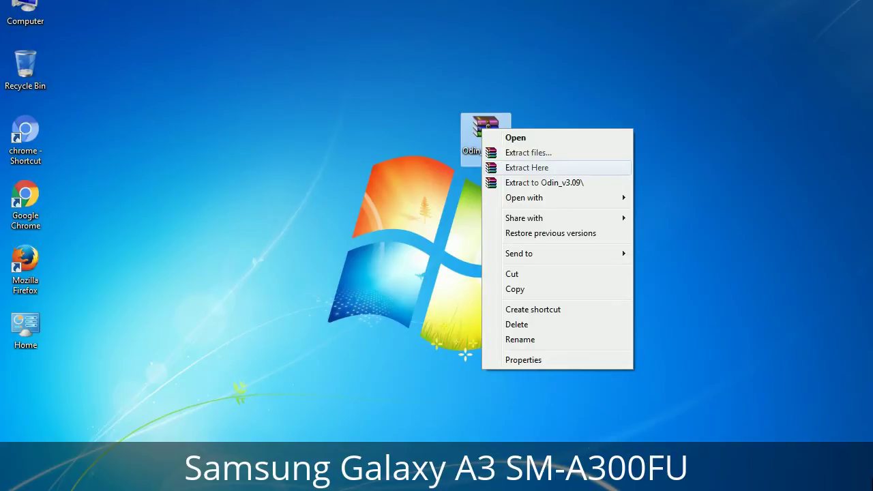
{"action": "left_click", "coordinate": [527, 167]}
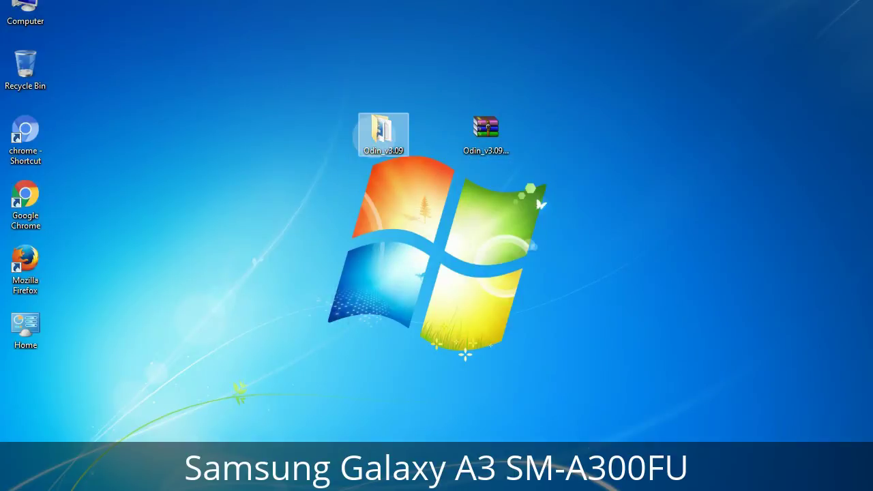
Step: Open the extracted Odin_v3.09 folder and run Odin3 v3.09.exe as administrator
{"action": "double_click", "coordinate": [383, 131]}
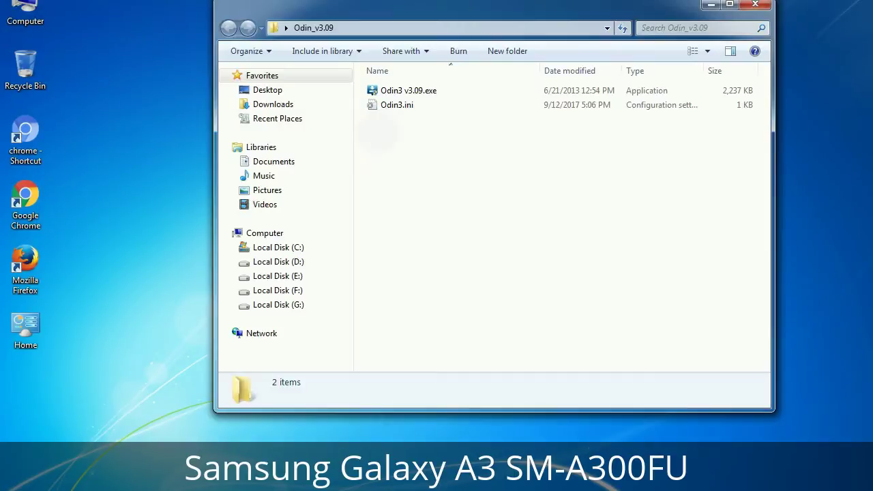
{"action": "right_click", "coordinate": [395, 94]}
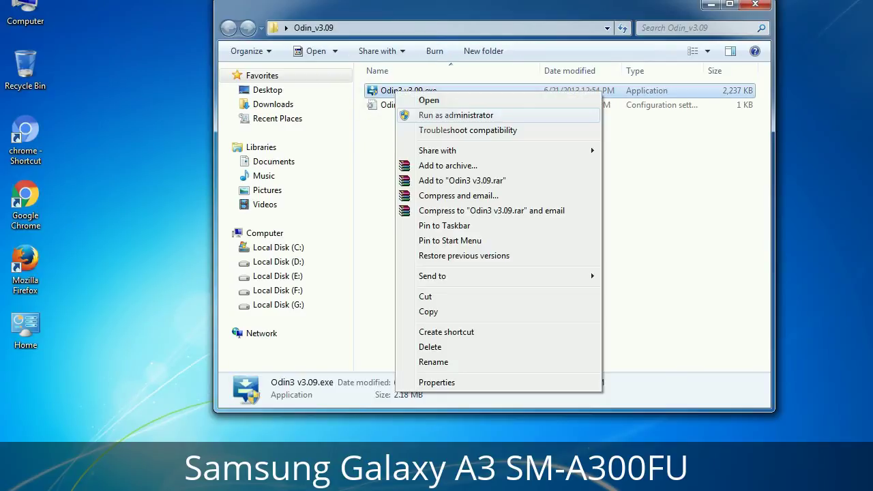
{"action": "left_click", "coordinate": [456, 116]}
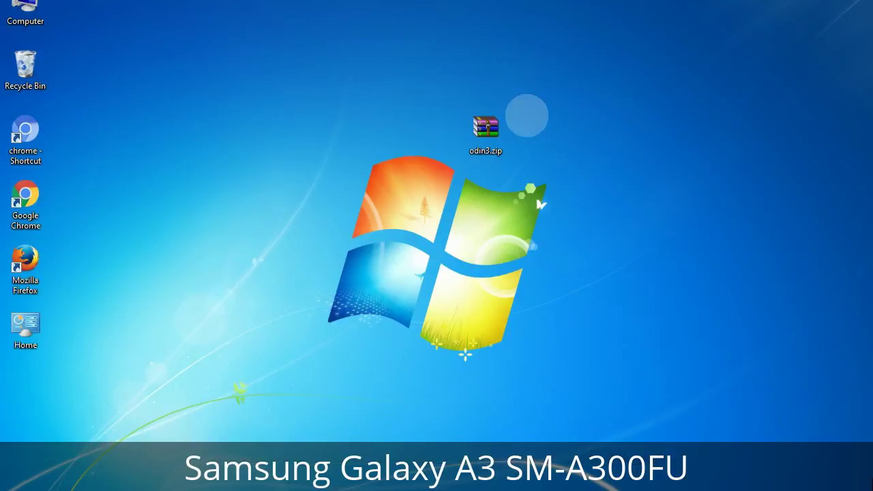
{"action": "double_click", "coordinate": [486, 130]}
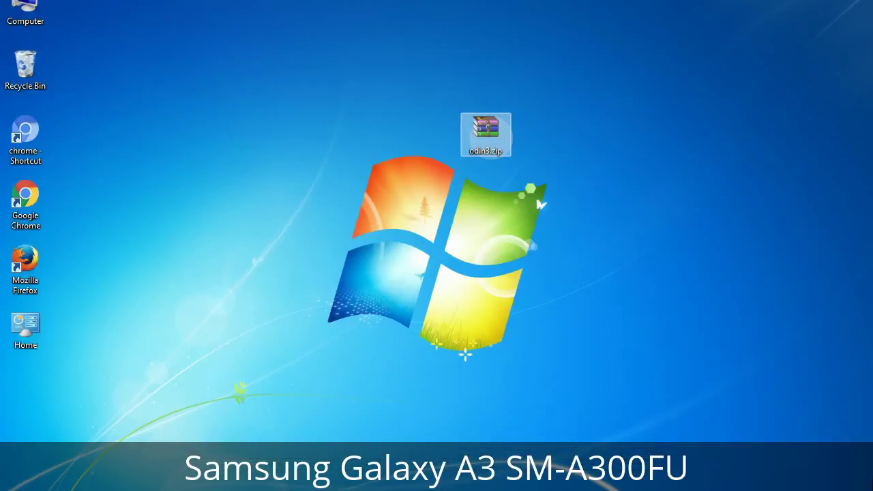
{"action": "left_click", "coordinate": [546, 129]}
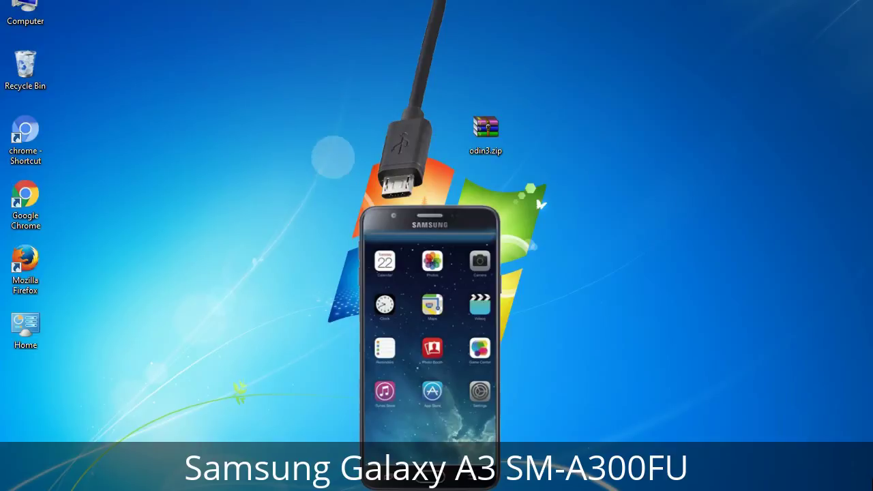
Step: Select the odin3.zip archive on the desktop
{"action": "left_click", "coordinate": [464, 116]}
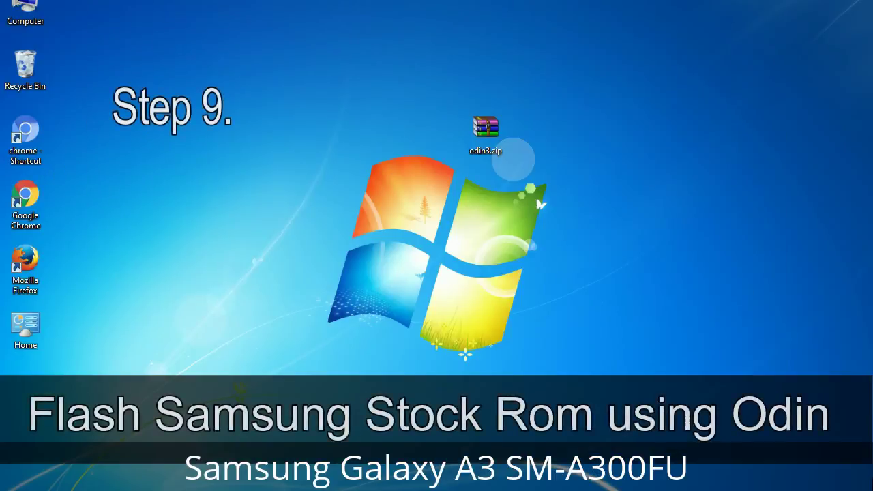
{"action": "left_click", "coordinate": [509, 135]}
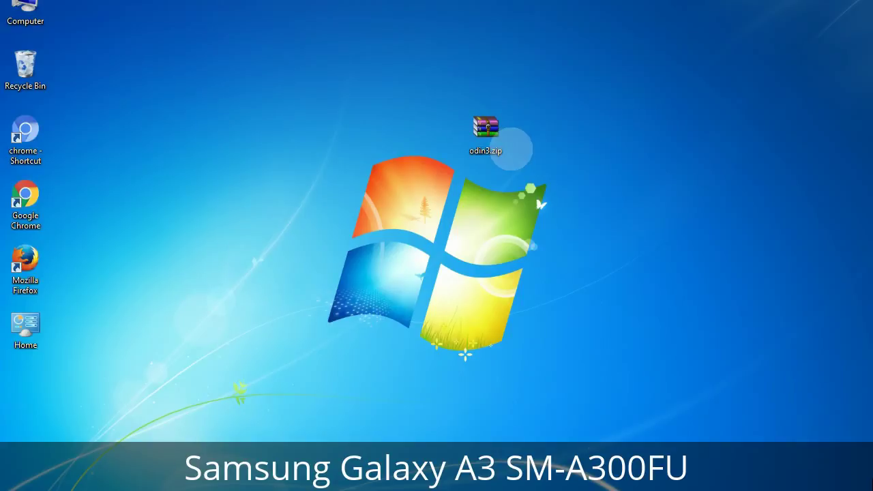
{"action": "left_click", "coordinate": [503, 136]}
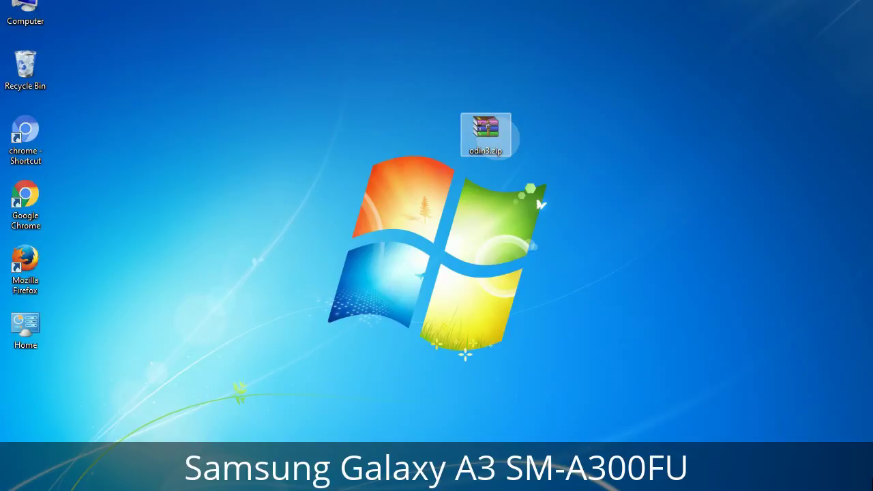
{"action": "left_click", "coordinate": [517, 143]}
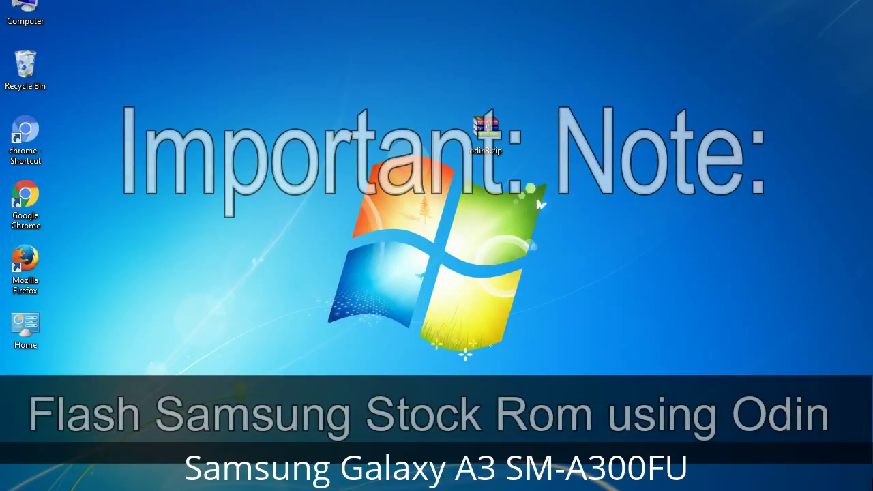
{"action": "left_click", "coordinate": [486, 130]}
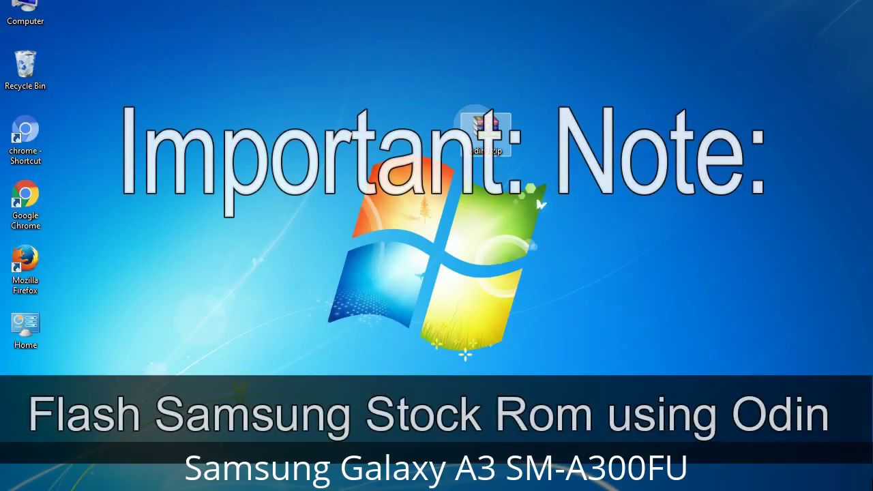